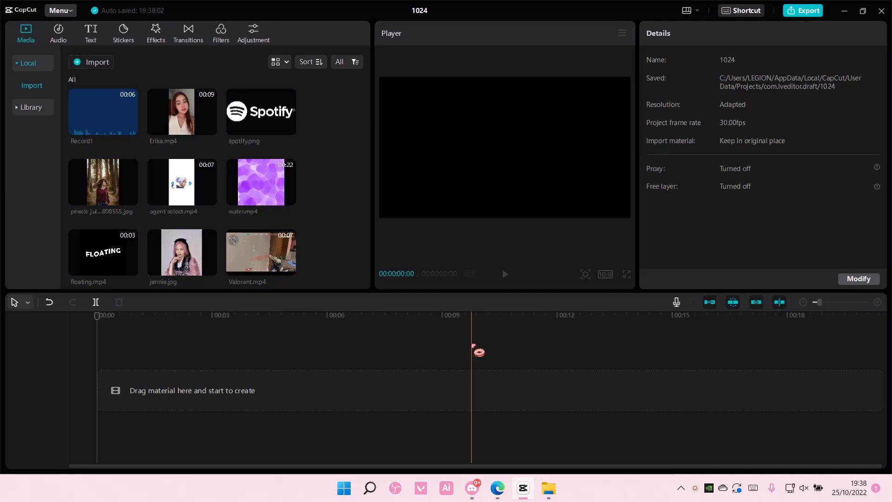
- Import video 1003(1) into the Extracted audio collection as a second audio clip
click(70, 38)
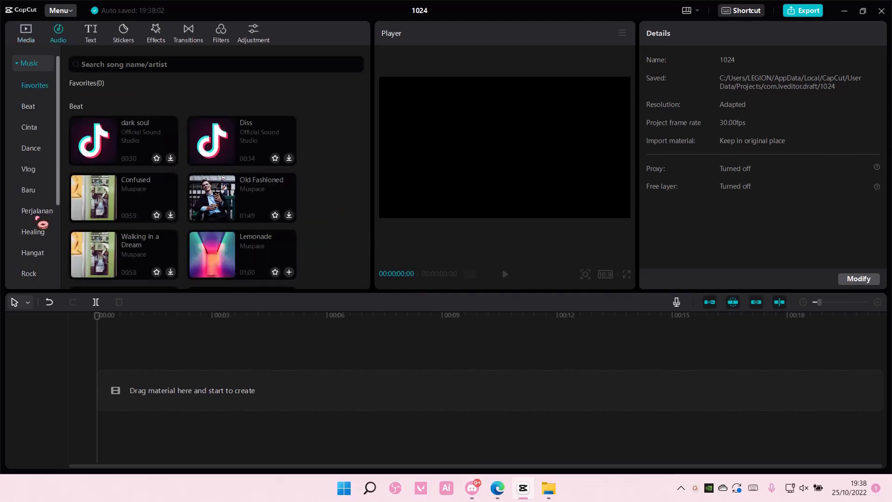
scroll(42, 225, down, 3)
click(45, 251)
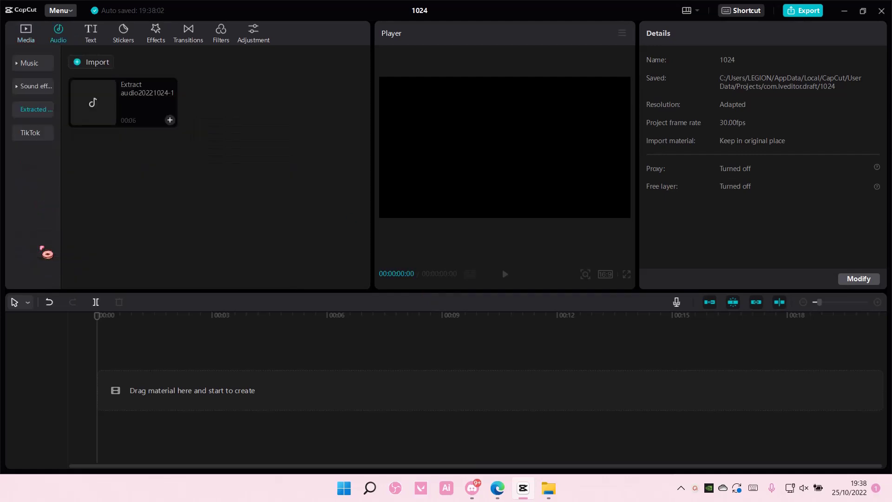
click(85, 73)
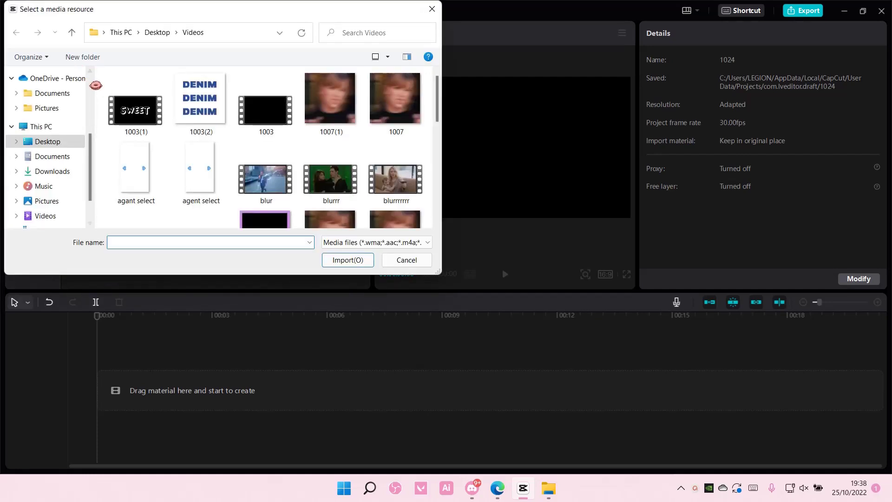
double_click(133, 112)
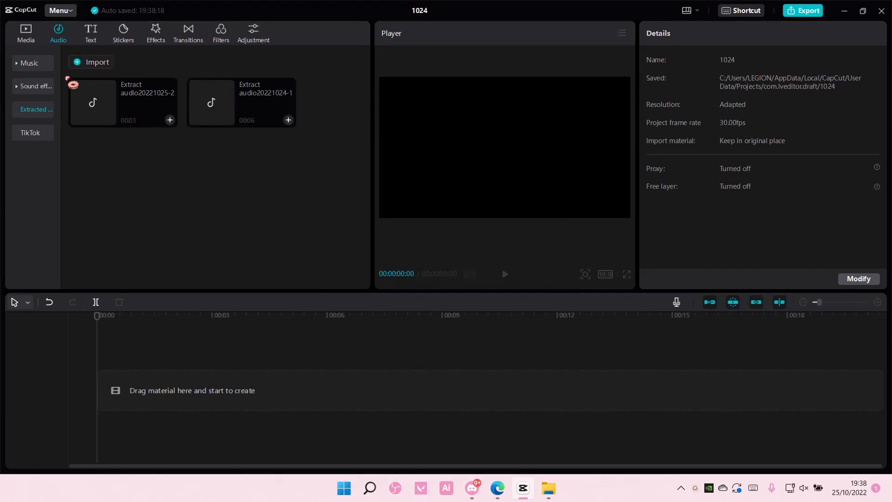
- Place Erika.mp4 on the timeline, separate its audio, and delete the video clip
click(26, 39)
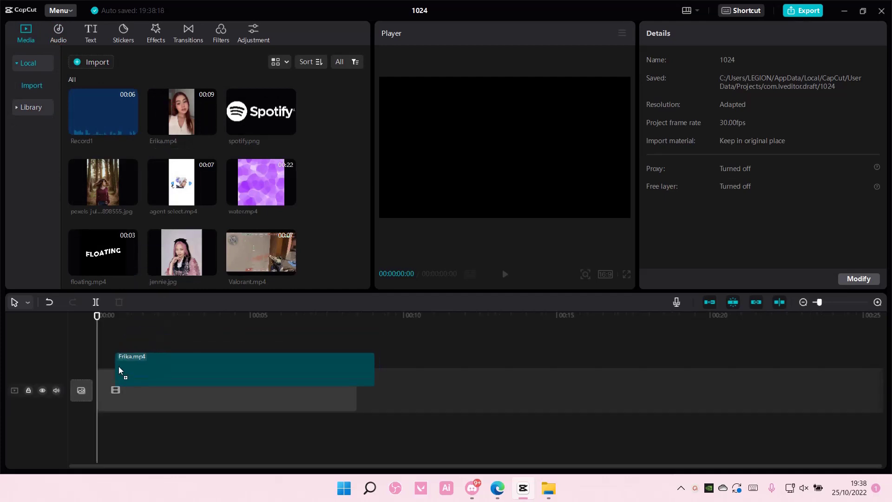
drag(136, 338, 119, 369)
right_click(168, 394)
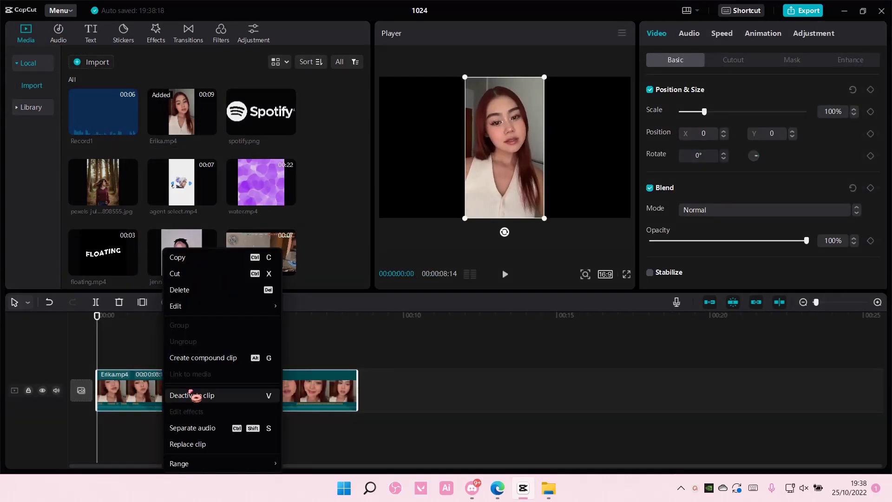
click(231, 426)
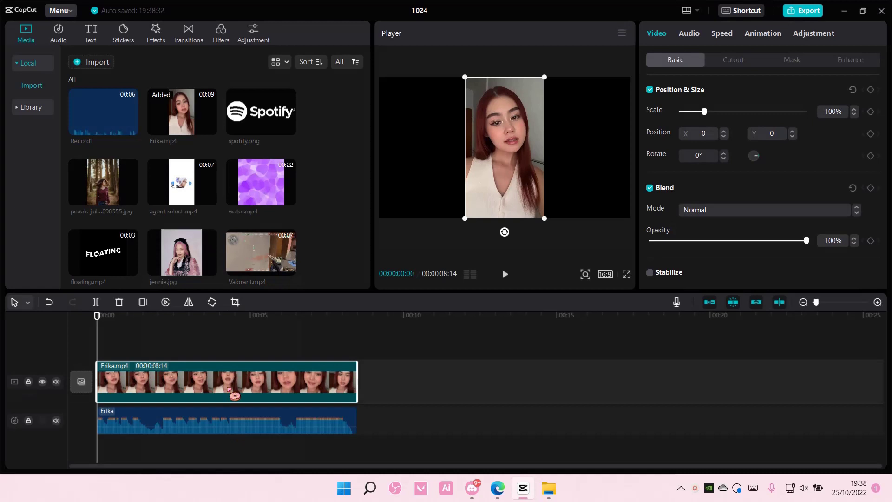
key(Delete)
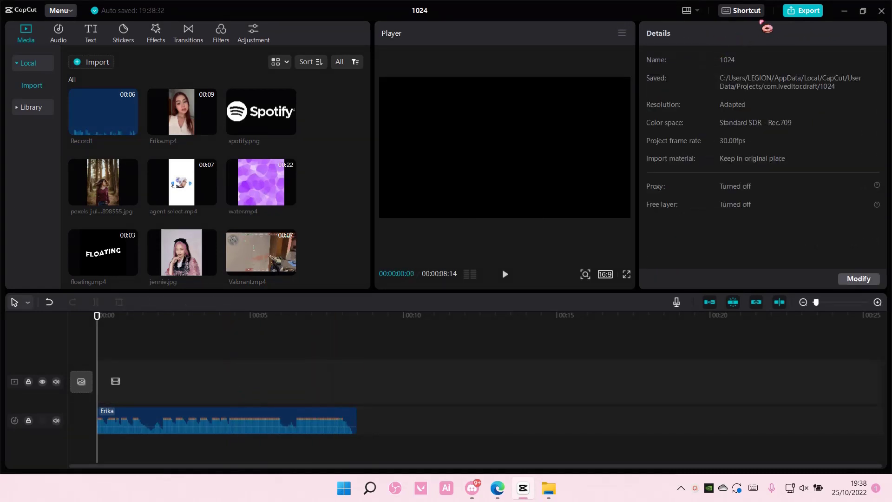
click(796, 10)
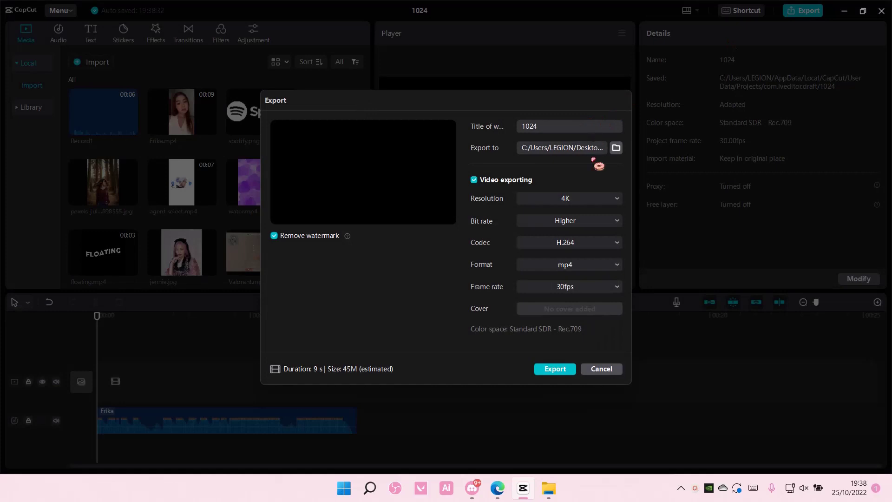
click(584, 271)
click(602, 368)
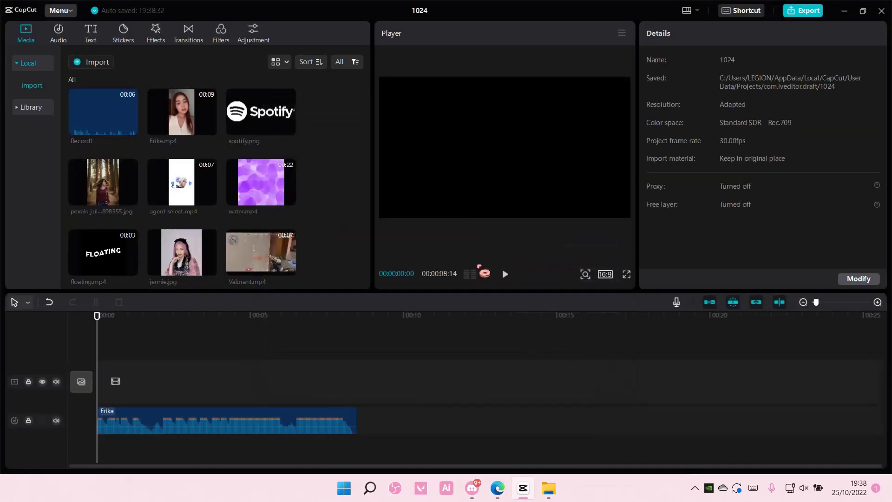